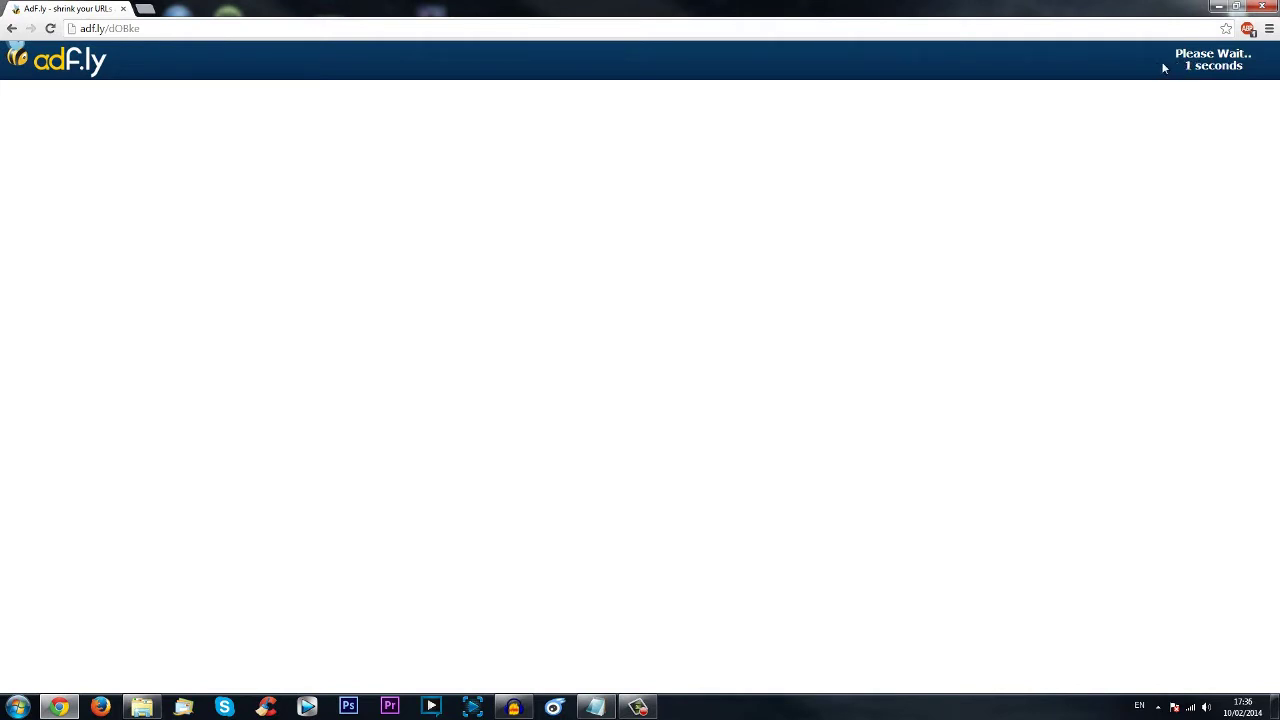
Step: Skip the adf.ly advert and download the Flappy Bird 1.2 file from MediaFire
click(1215, 63)
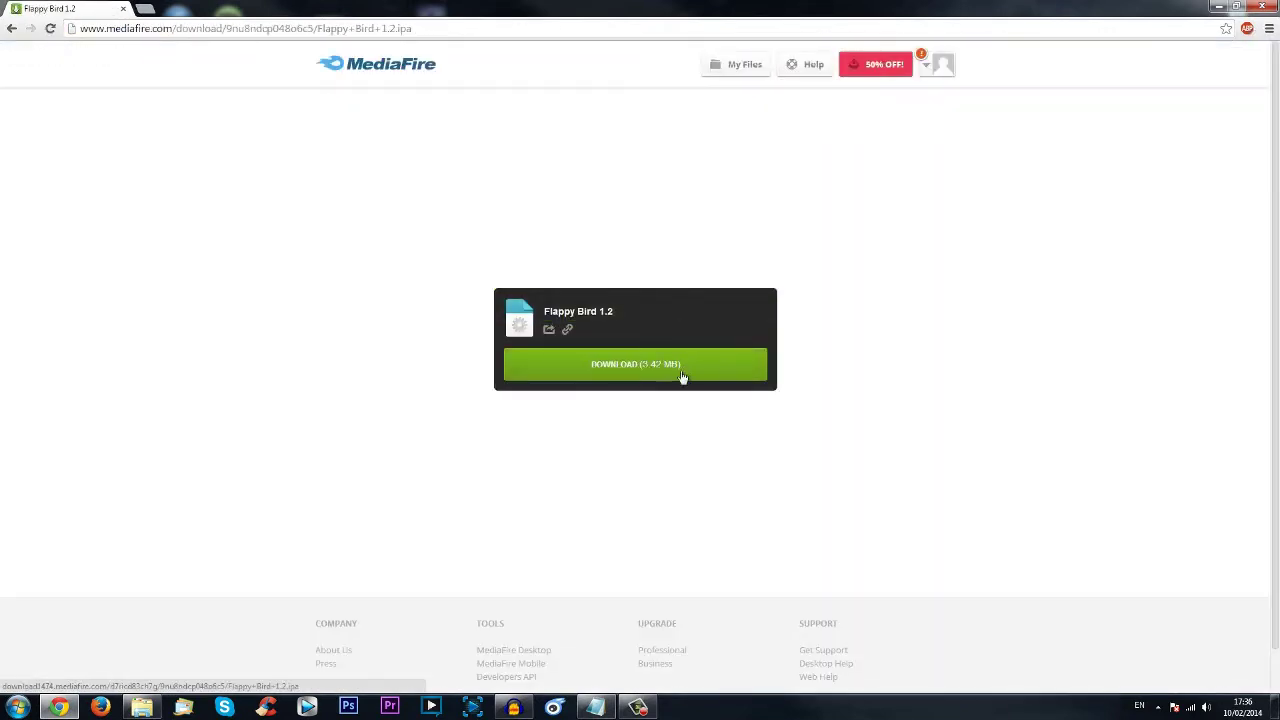
click(680, 370)
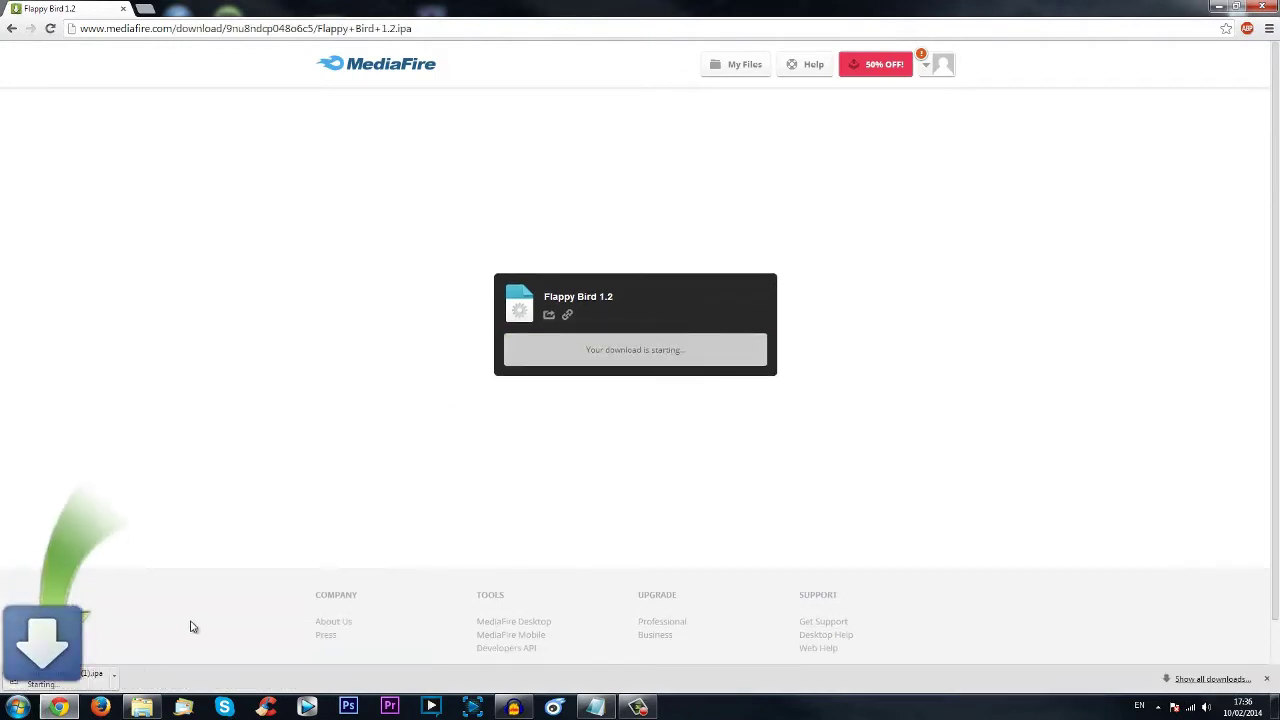
click(135, 679)
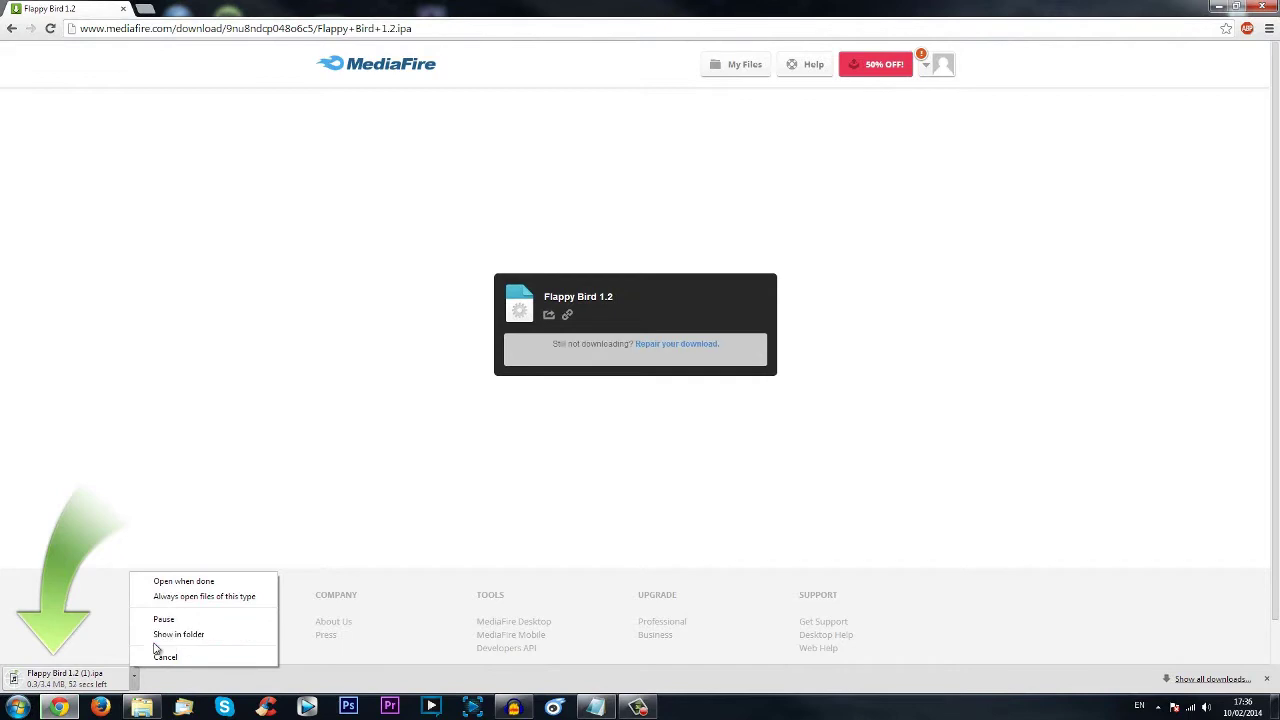
click(110, 519)
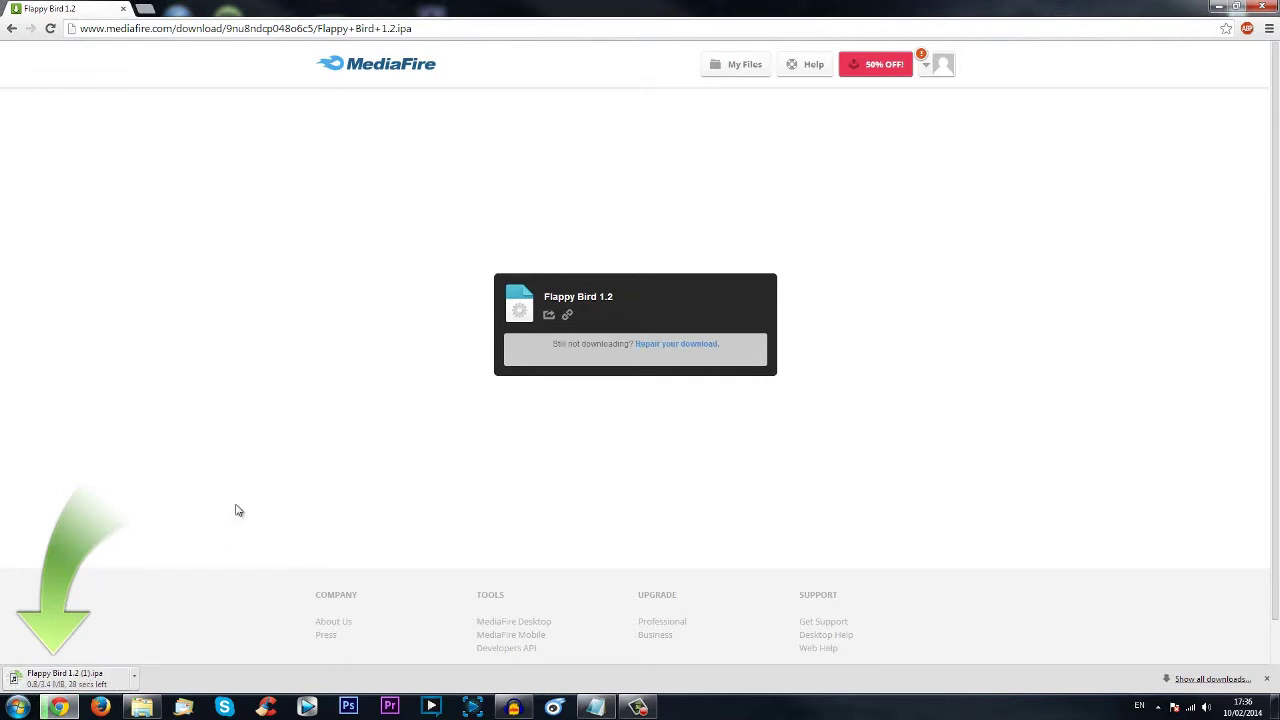
Step: Go to itools.cn in a new tab and download the English PC version of iTools
click(145, 12)
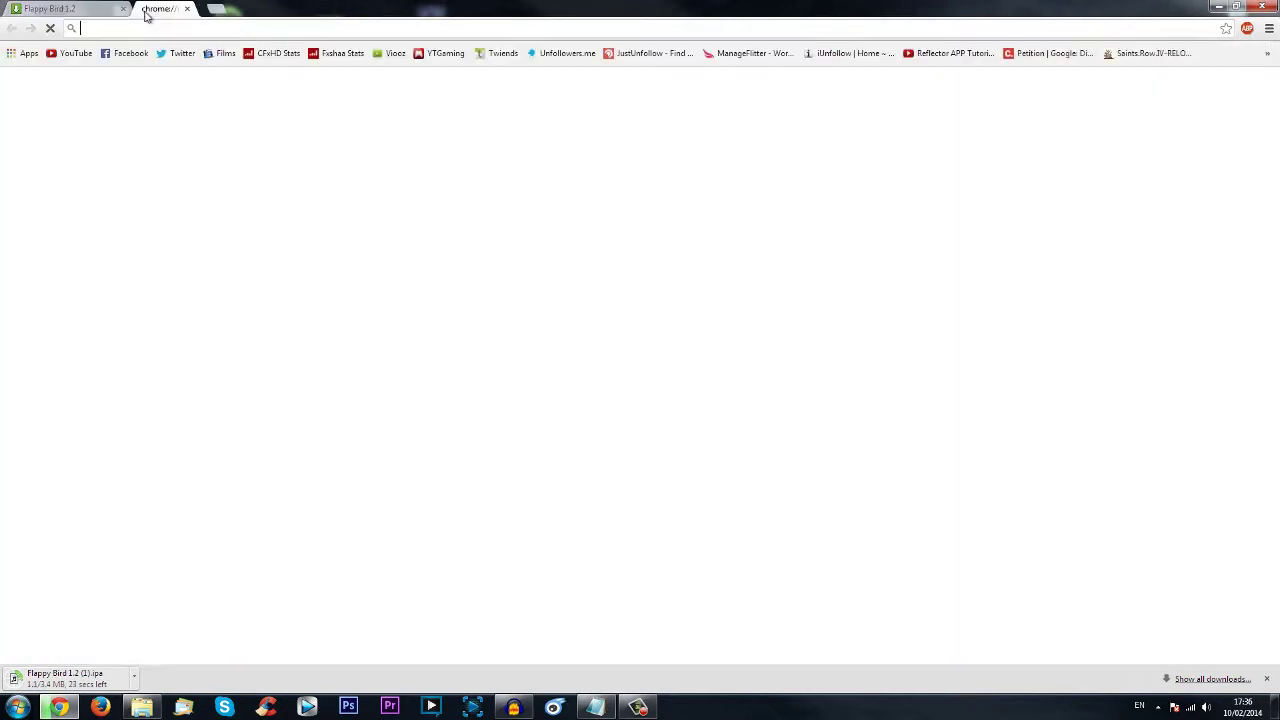
text(itools.cn)
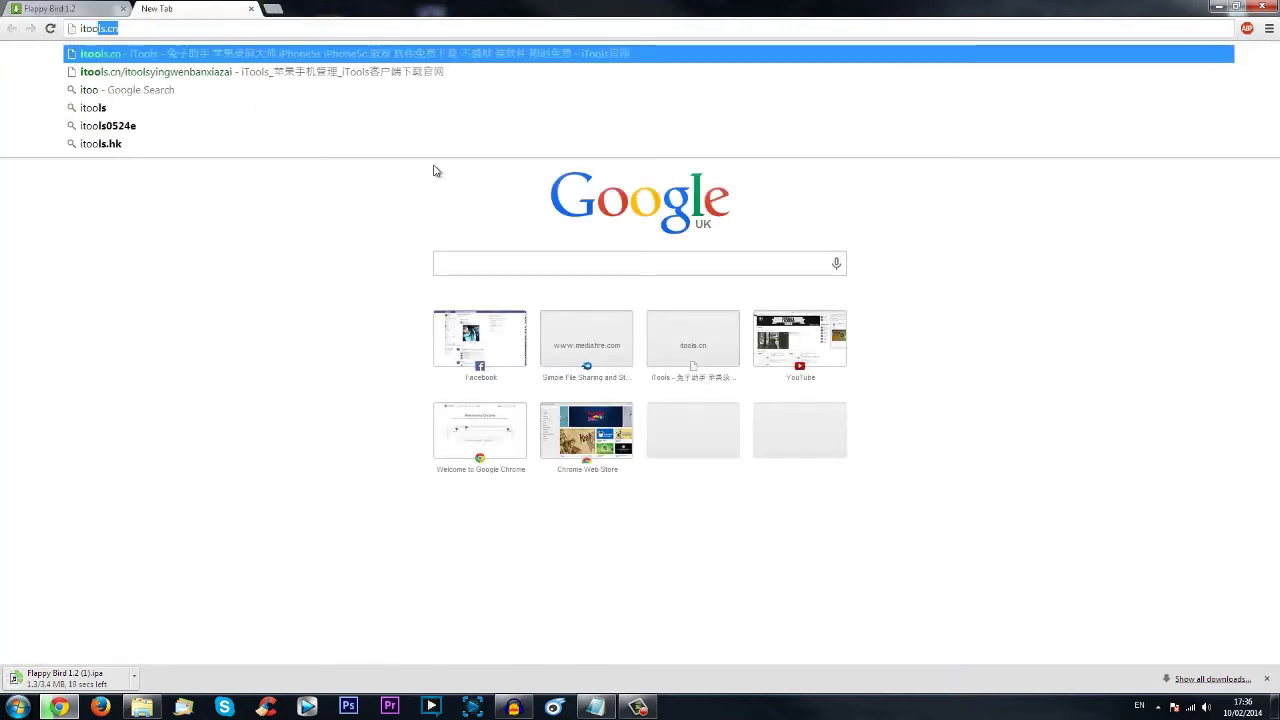
key(Return)
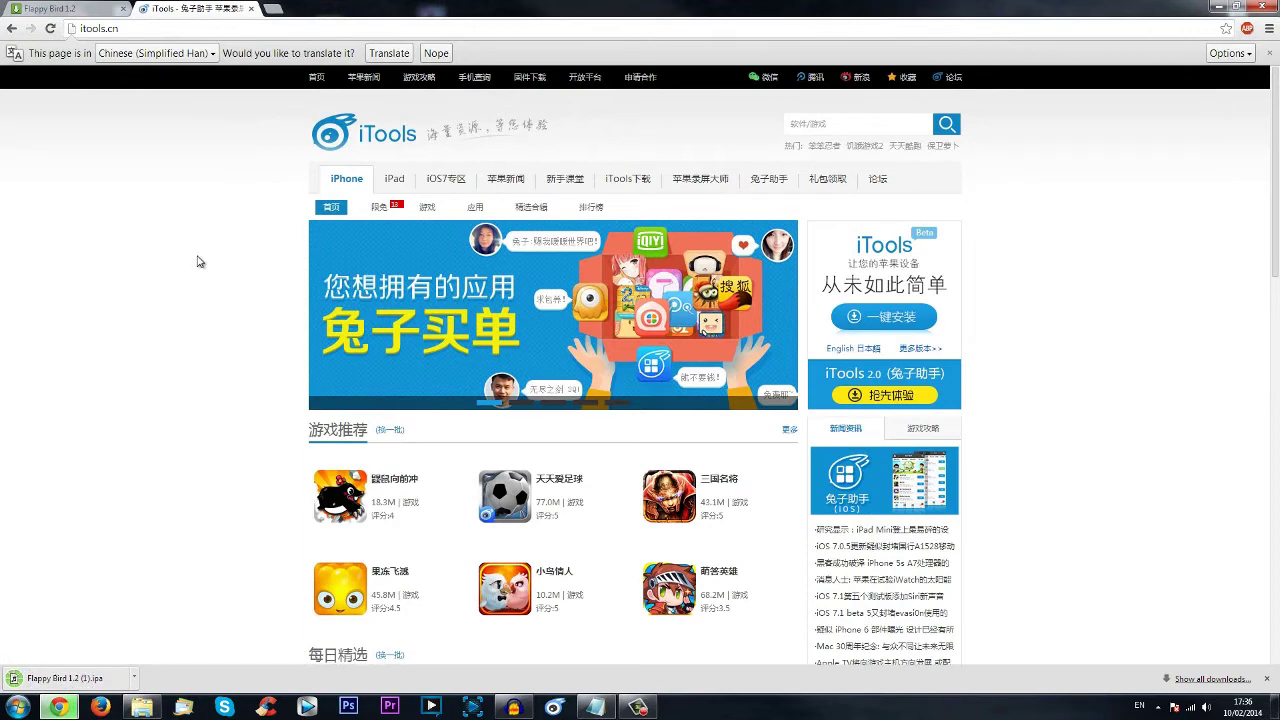
click(843, 349)
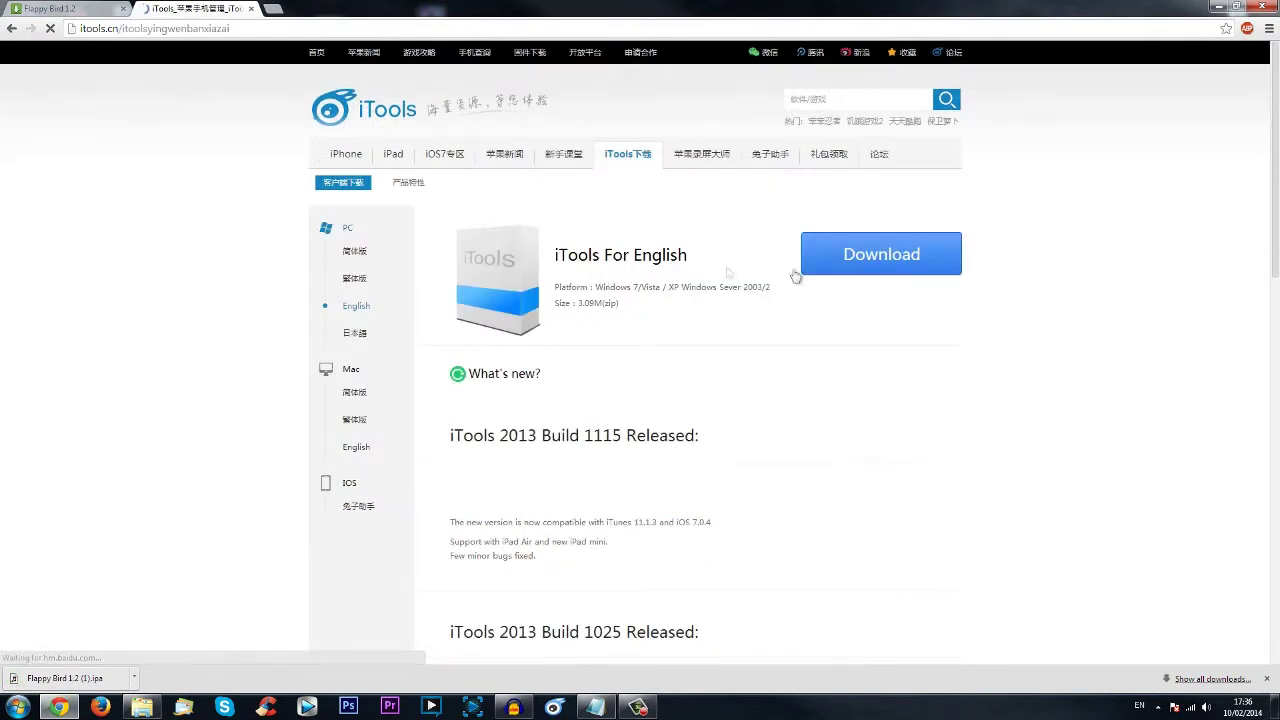
click(780, 275)
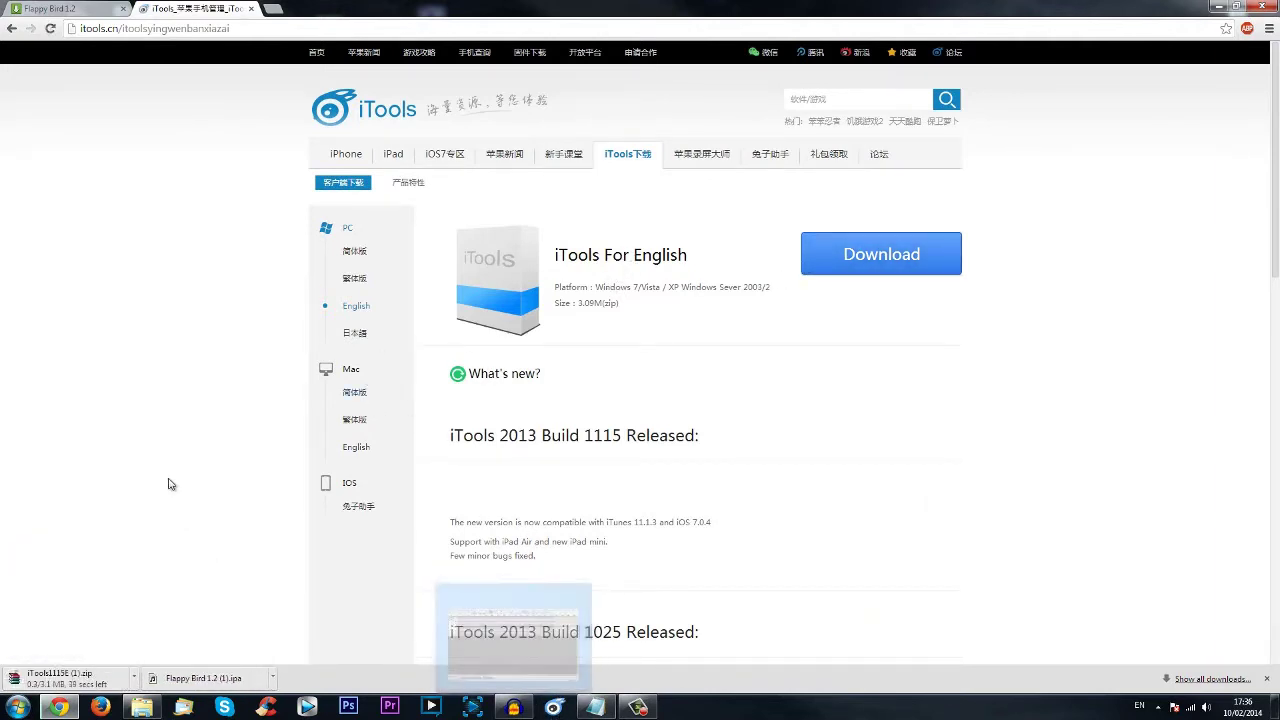
Step: Show the downloaded Flappy Bird file in its folder and open the iTools1115E (1).zip archive over the browser
click(273, 682)
click(400, 632)
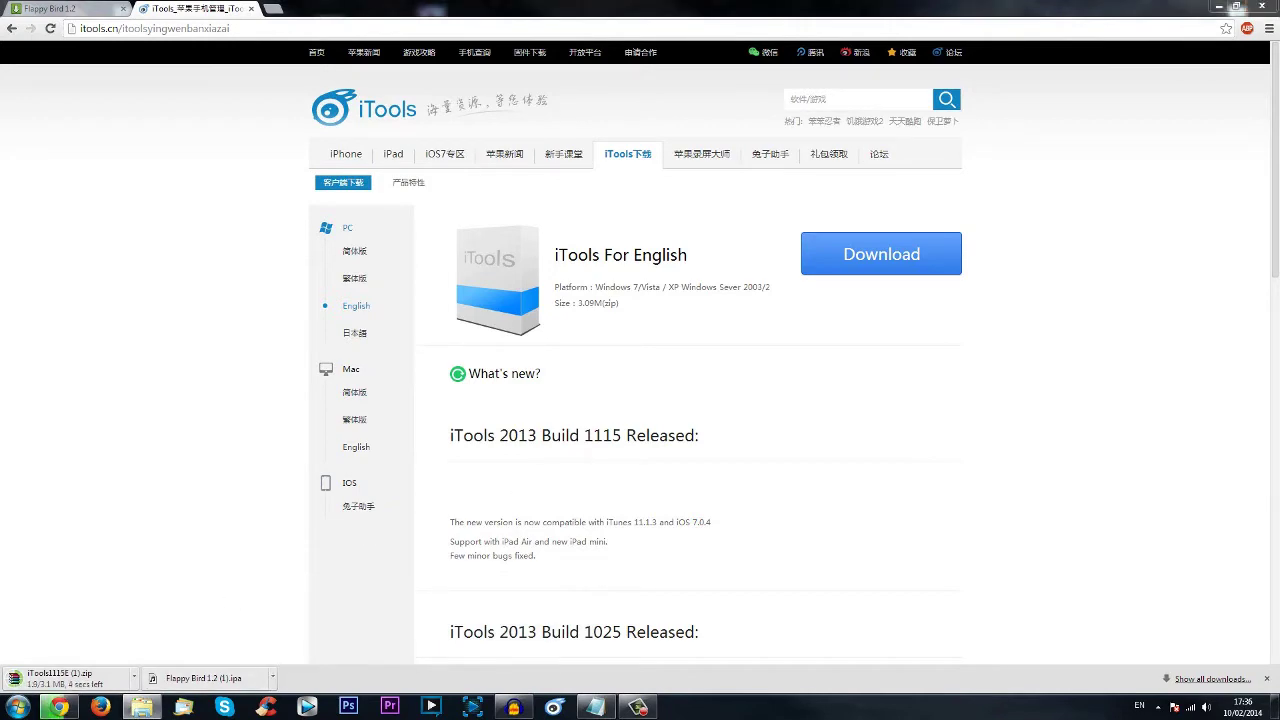
click(522, 95)
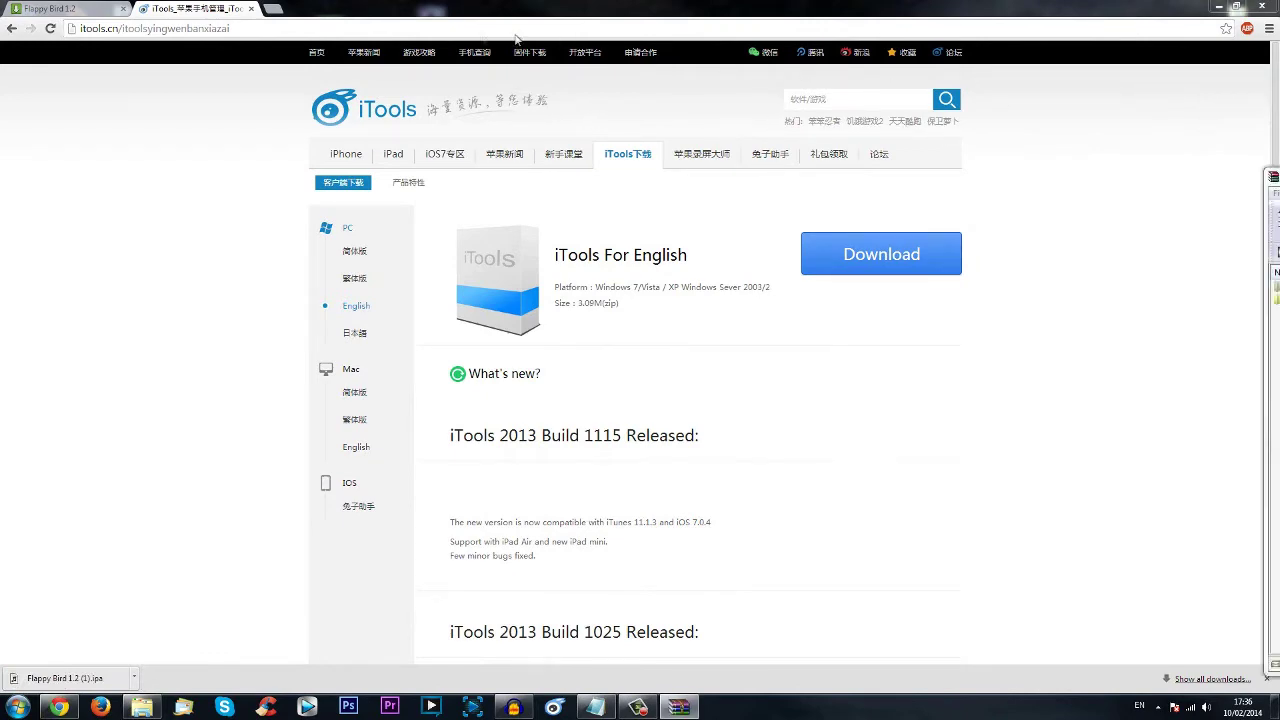
drag(1270, 176, 465, 135)
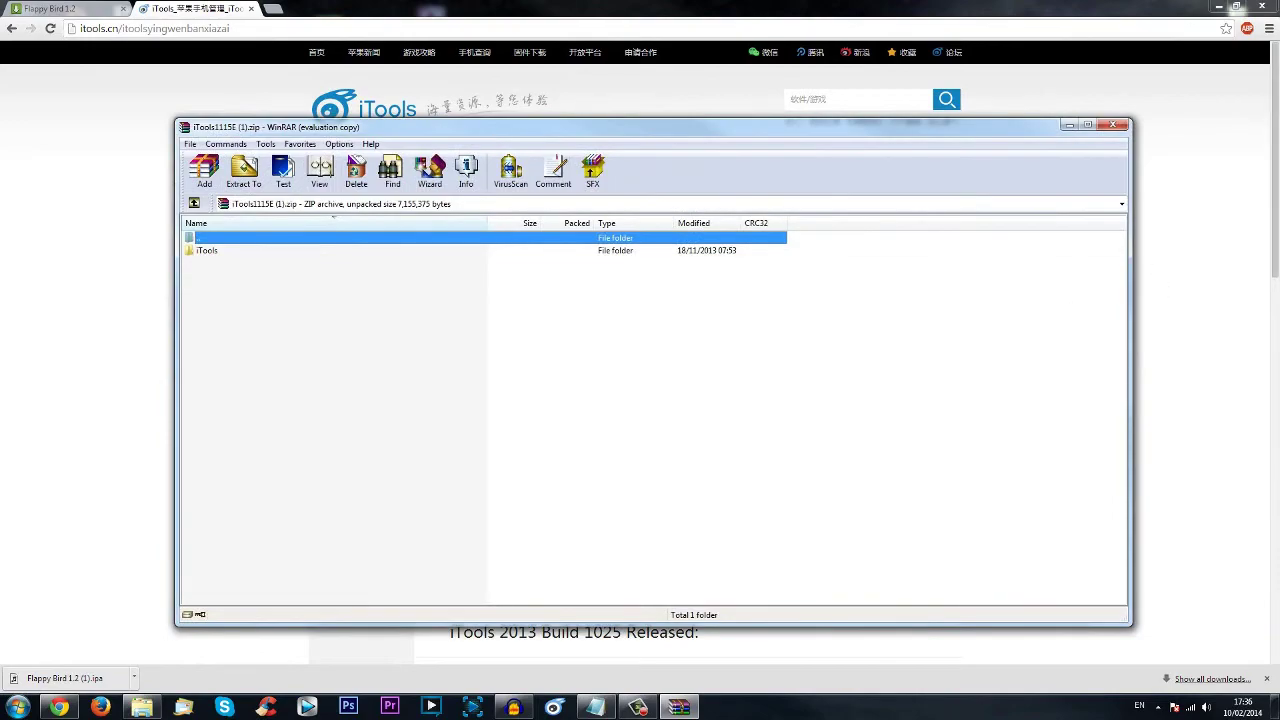
Step: Move the Flappy Bird 1.2 (1) file from the Downloads folder to the desktop and close the folder
click(1272, 708)
click(143, 707)
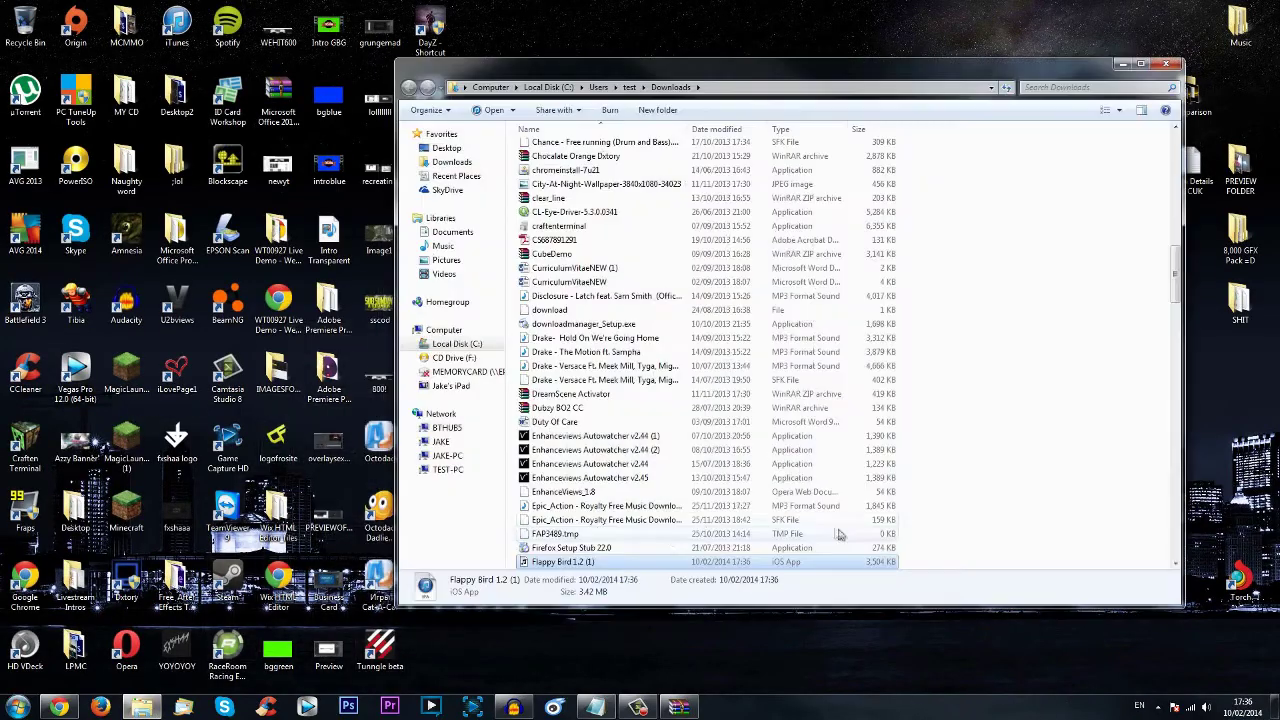
drag(600, 562, 745, 55)
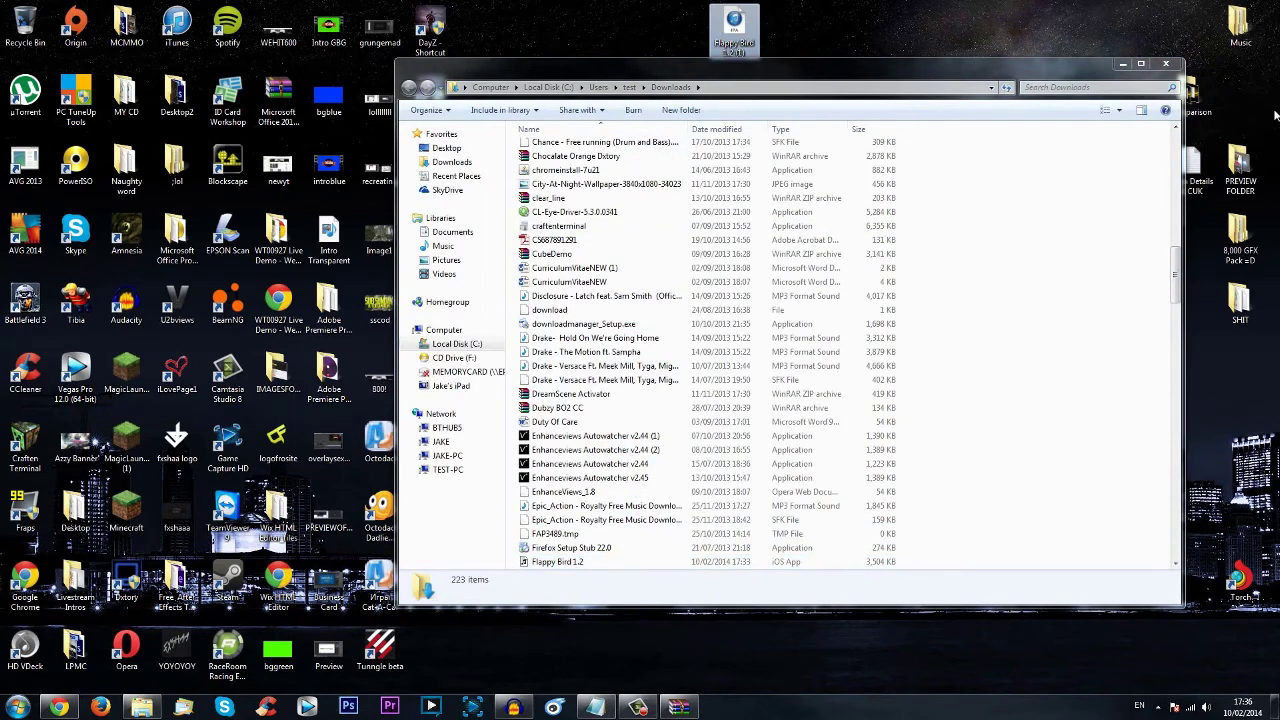
click(1177, 64)
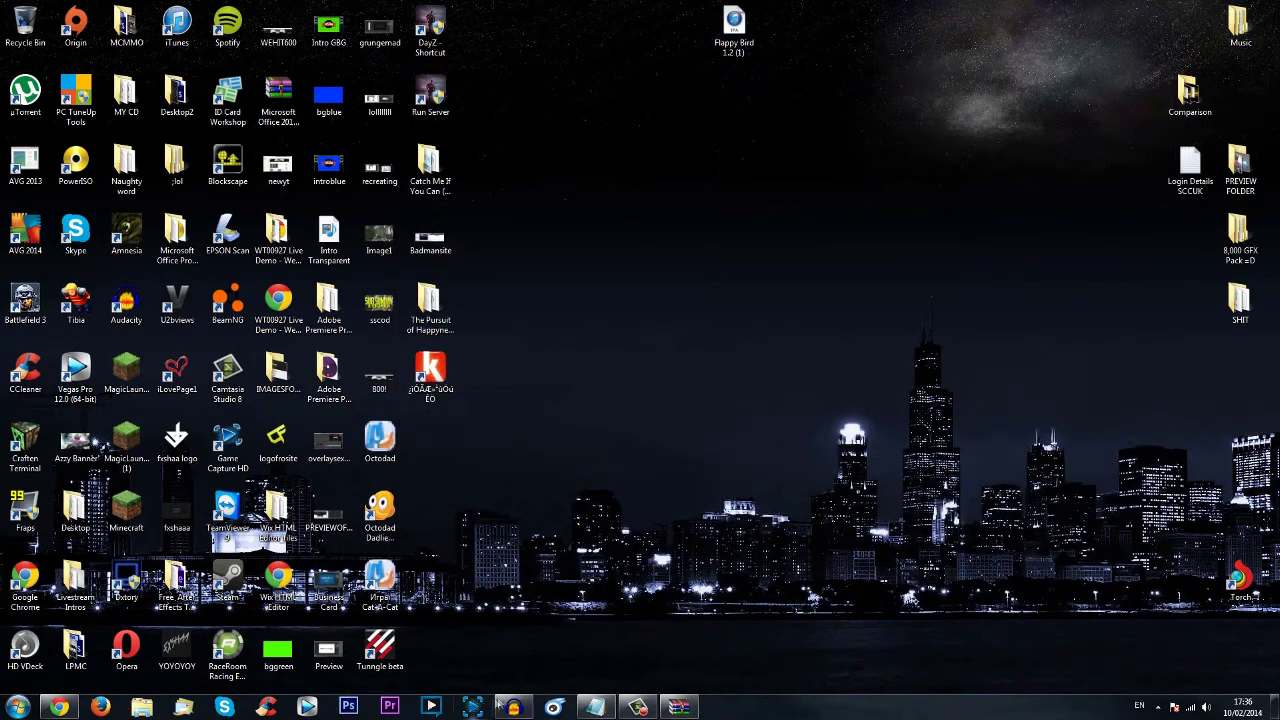
Step: Run iTools.exe from the iTools folder inside the downloaded archive, allowing it past the security warning
click(679, 707)
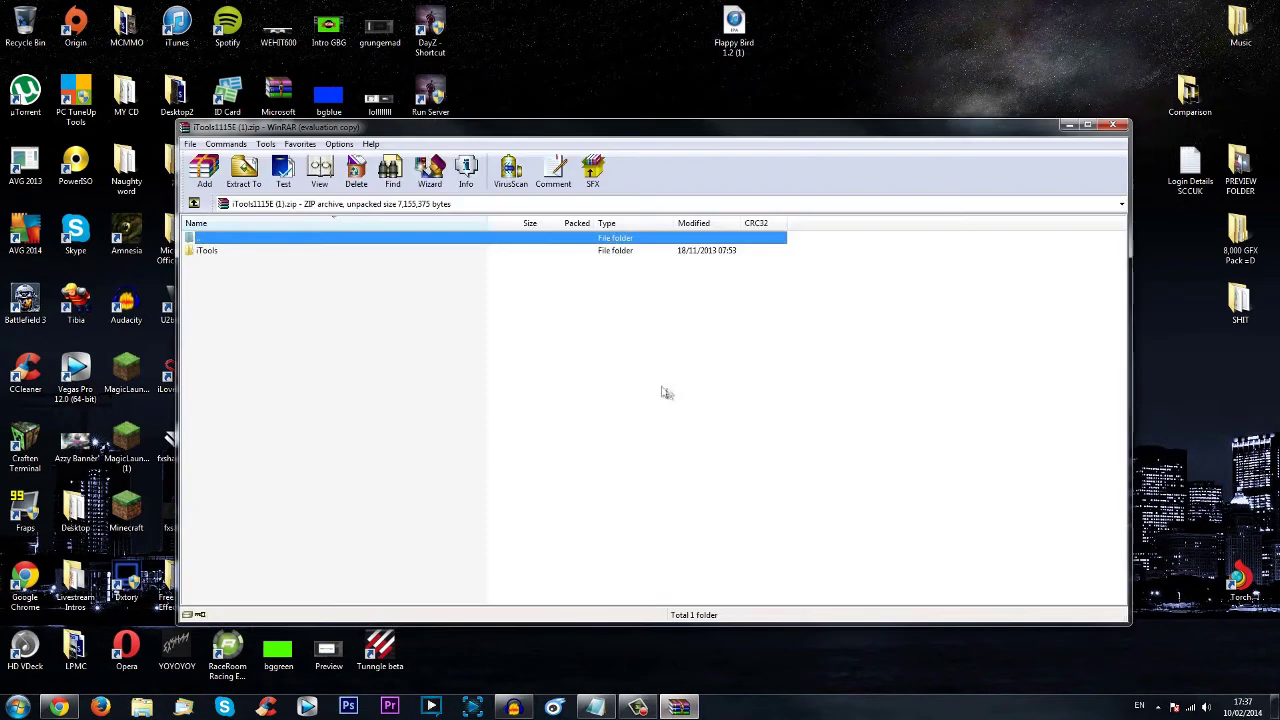
double_click(237, 255)
drag(291, 131, 564, 124)
double_click(507, 259)
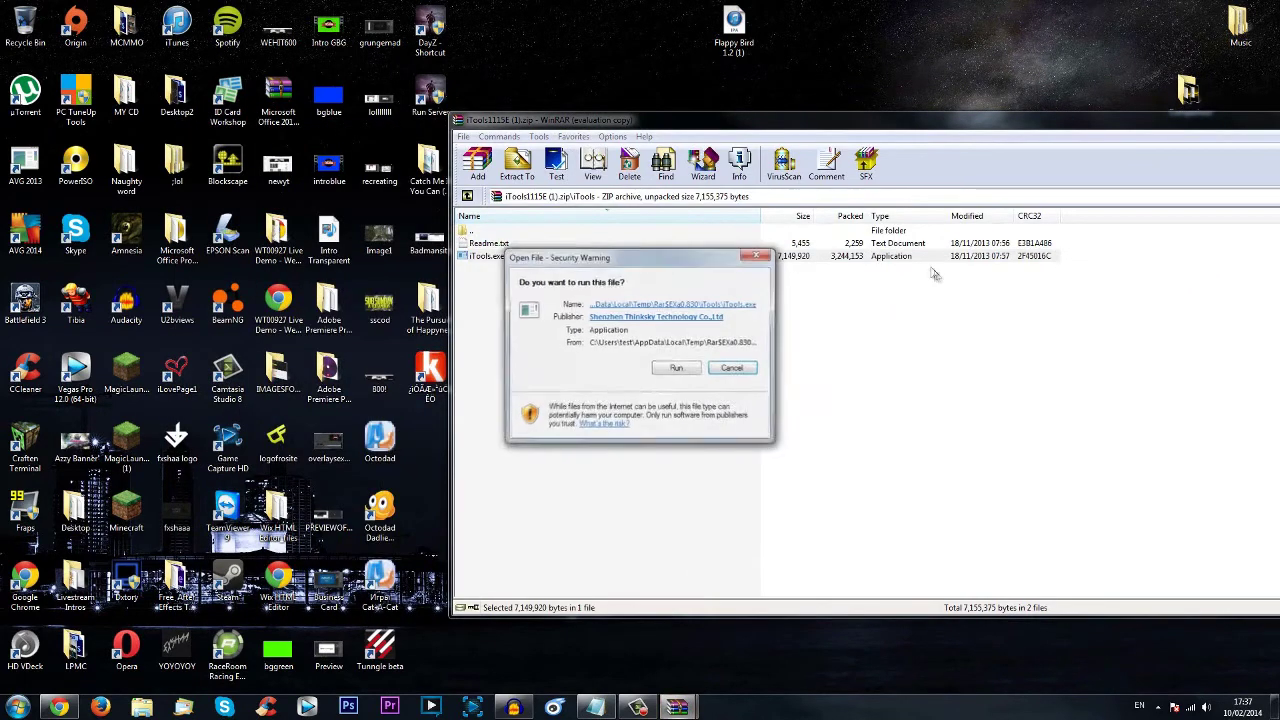
click(690, 364)
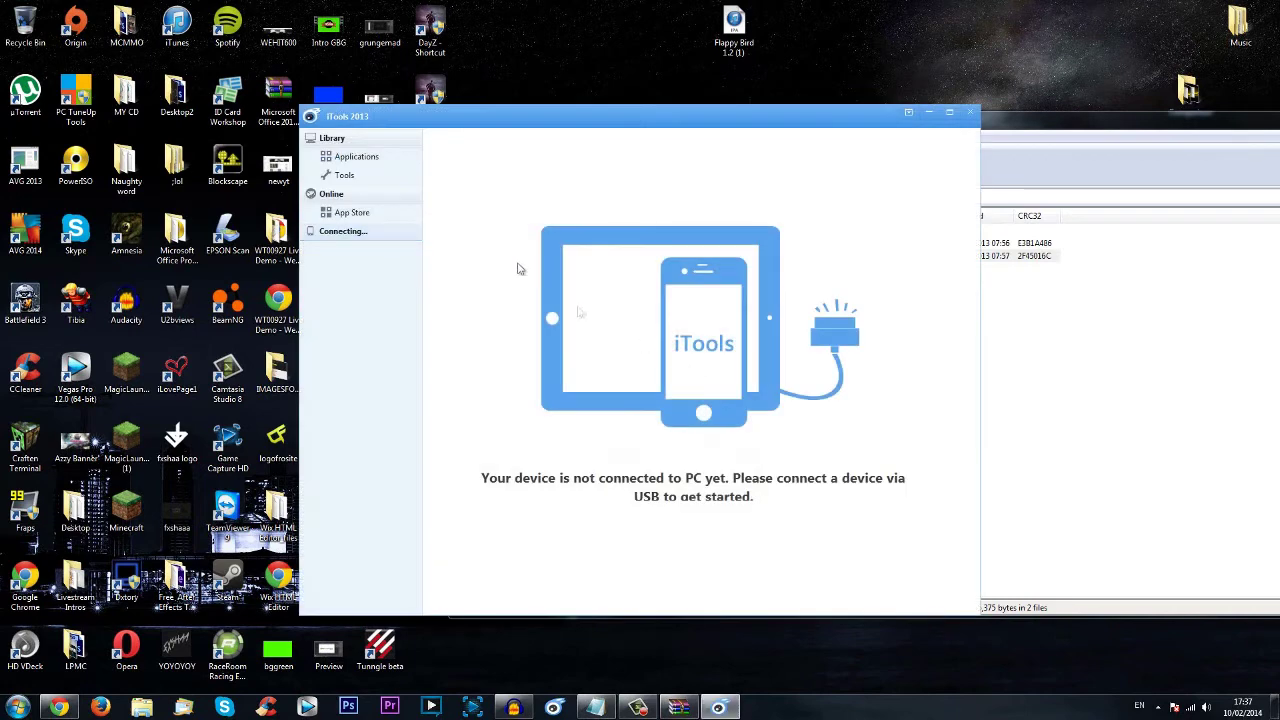
Step: Close the WinRAR archive and place the iTools window clear of the desktop icons
click(1136, 291)
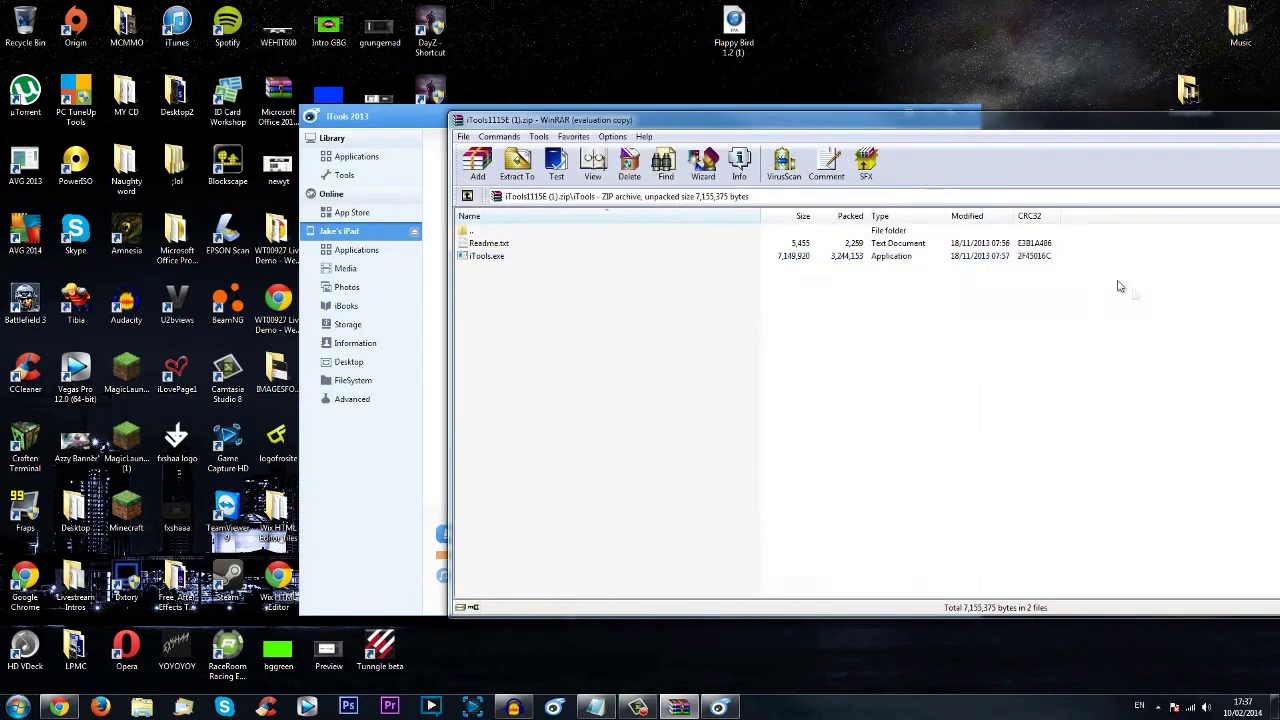
drag(748, 127, 1266, 123)
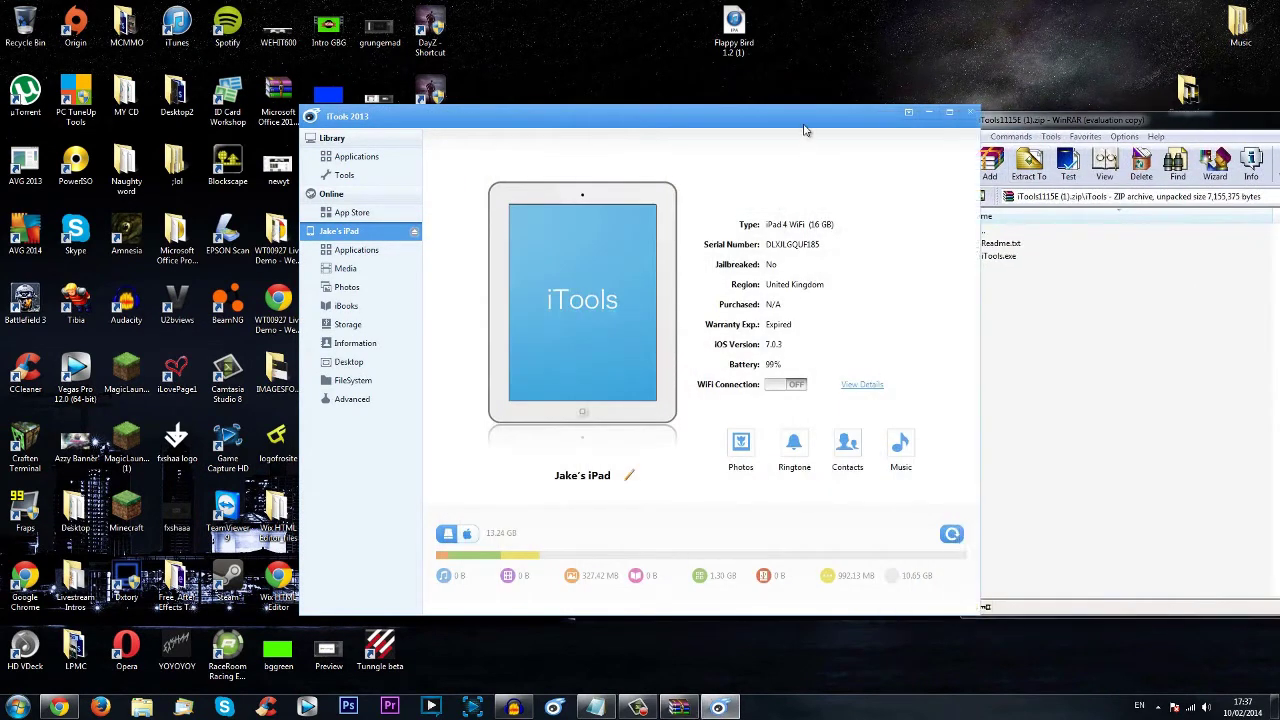
drag(805, 150, 687, 150)
drag(1108, 135, 1148, 135)
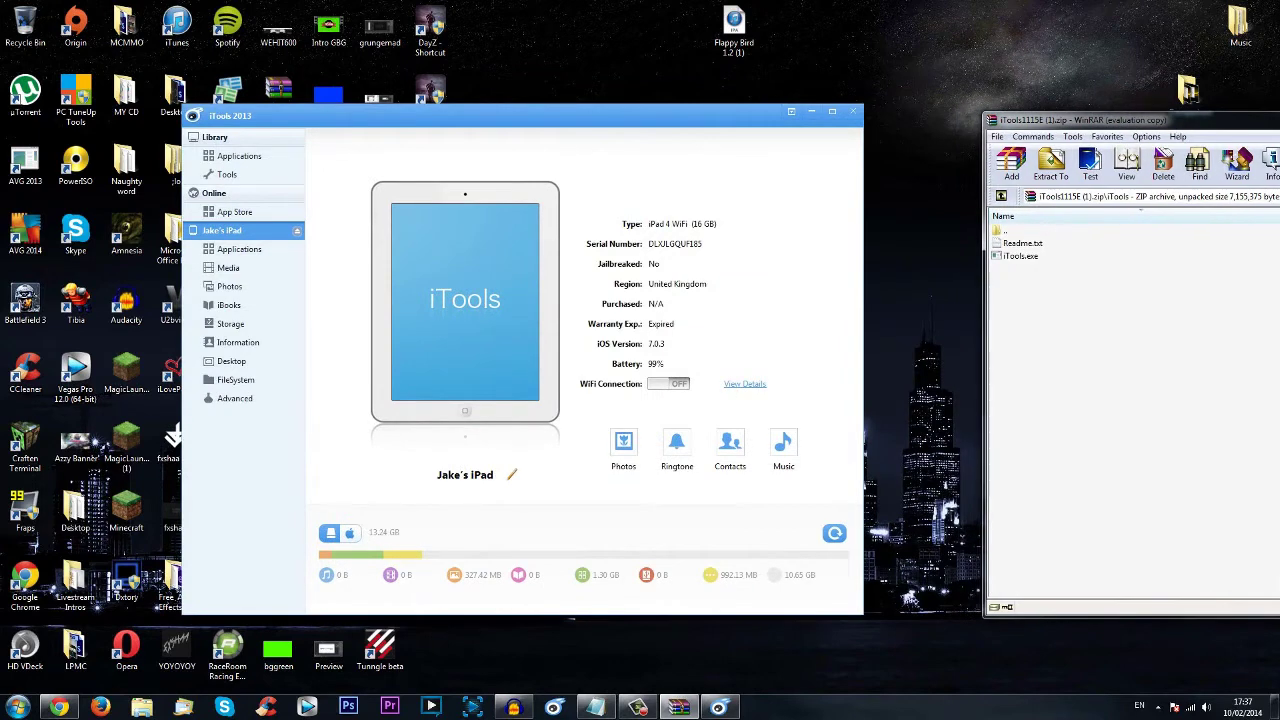
key(alt+F4)
drag(629, 121, 845, 125)
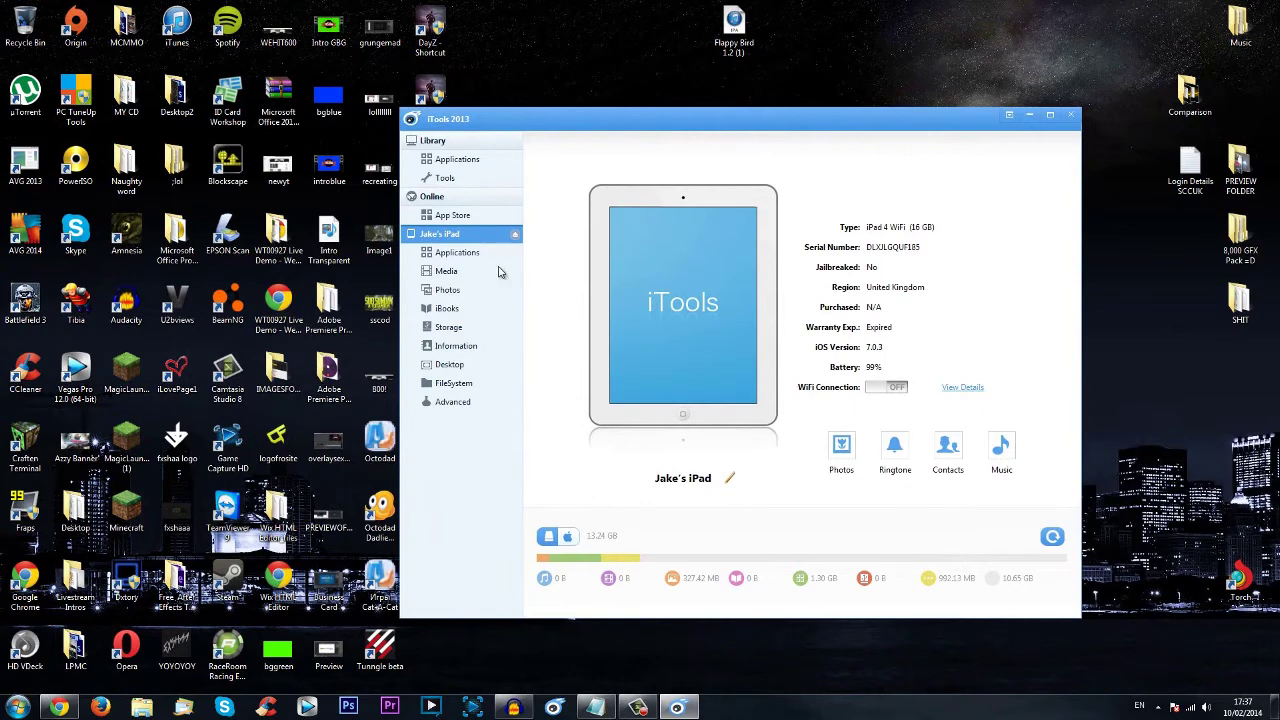
Step: Install Flappy Bird 1.2 (1) from the desktop into the connected iPad's applications
click(464, 257)
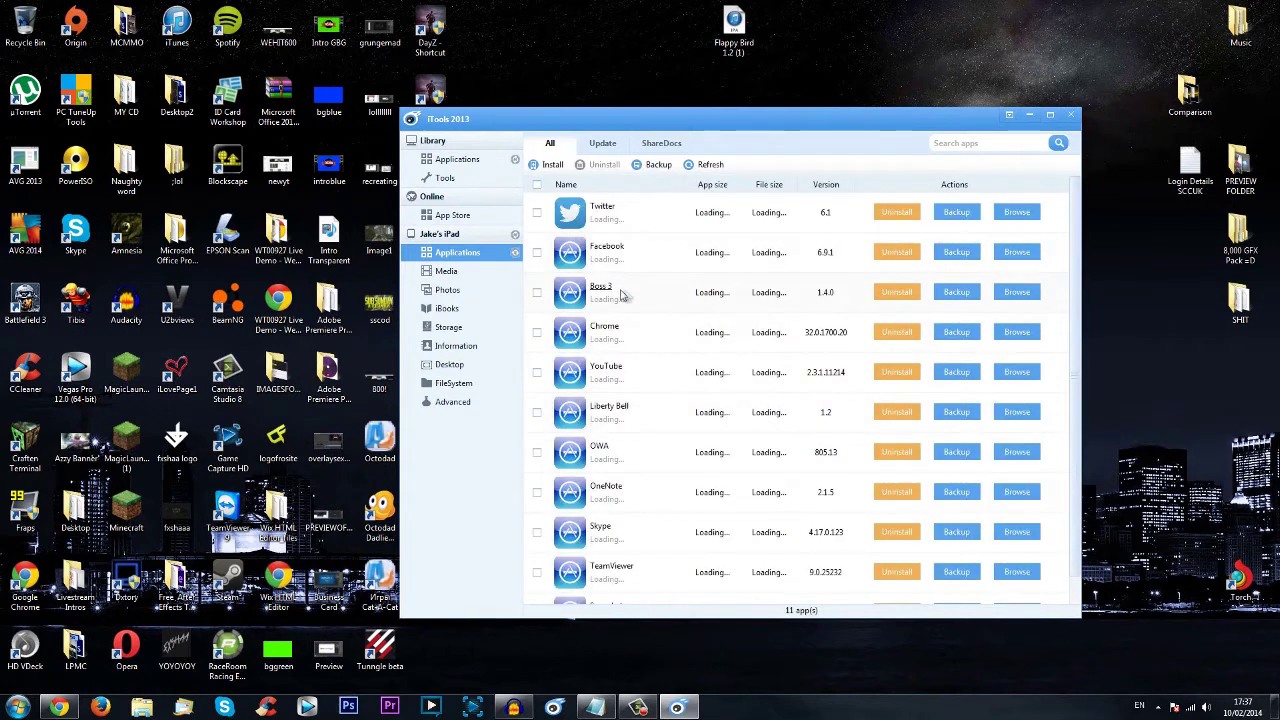
scroll(1074, 257, down, 1)
scroll(1074, 258, up, 1)
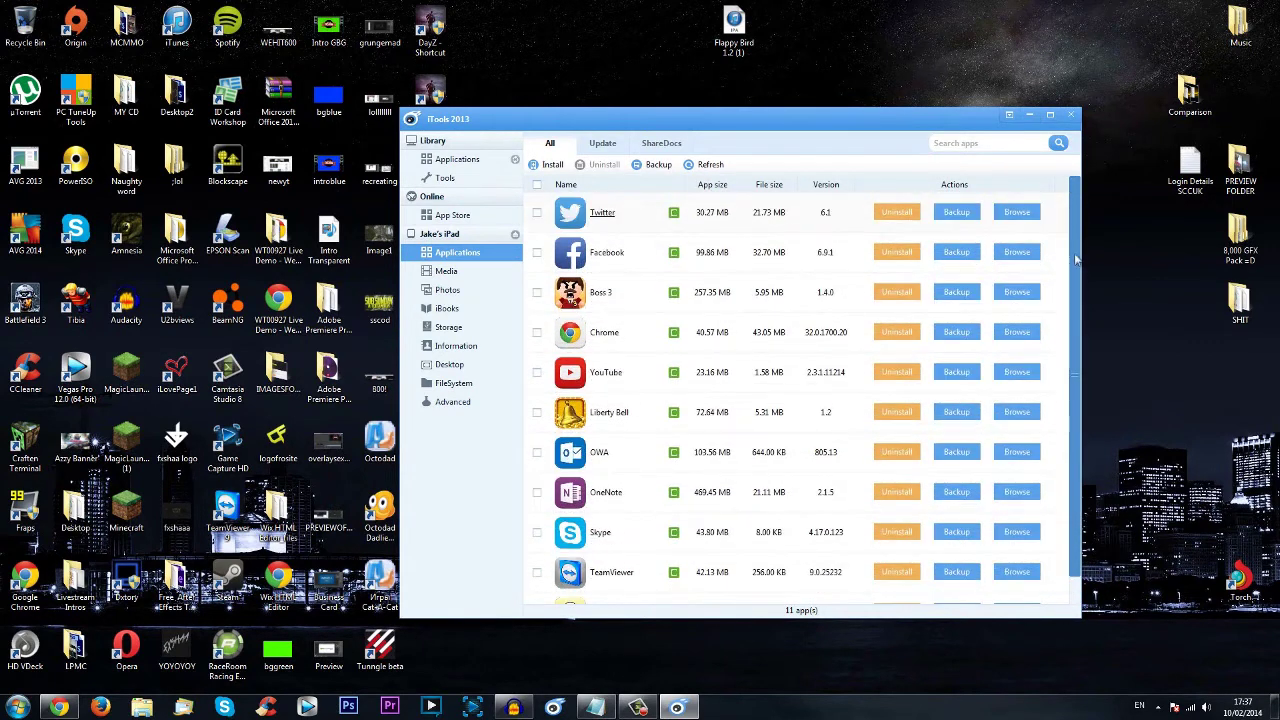
click(550, 166)
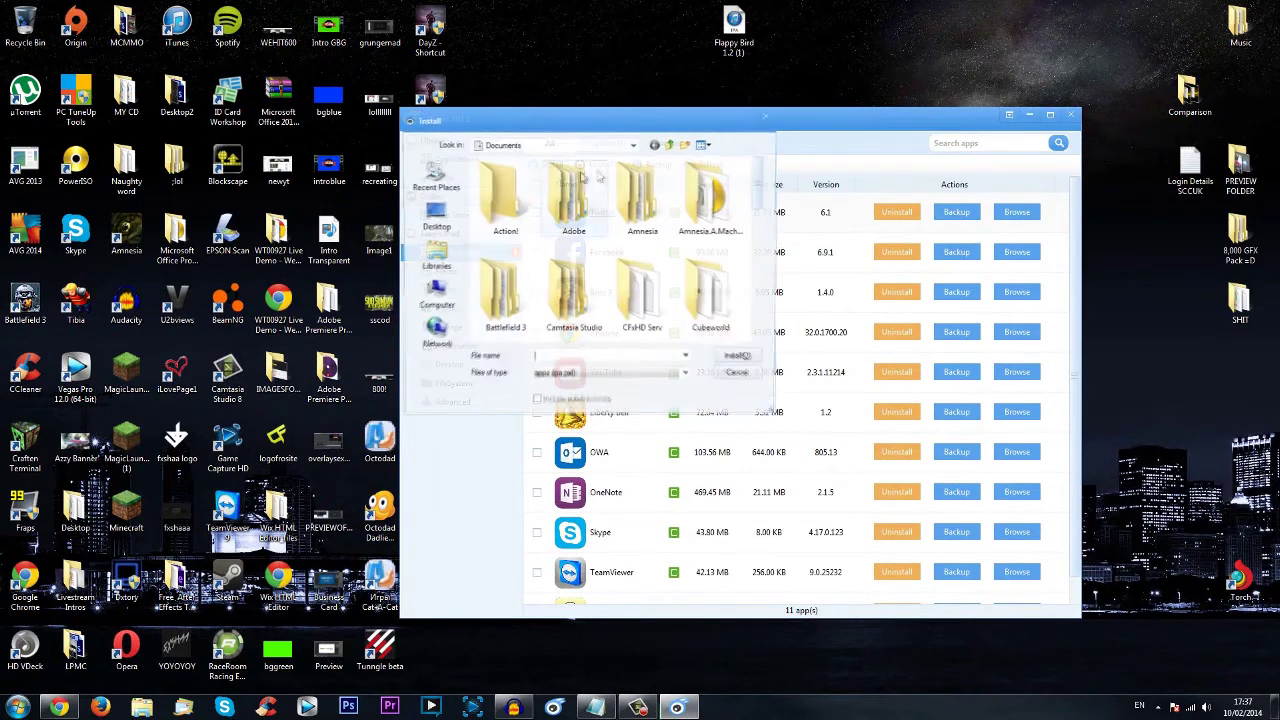
click(447, 208)
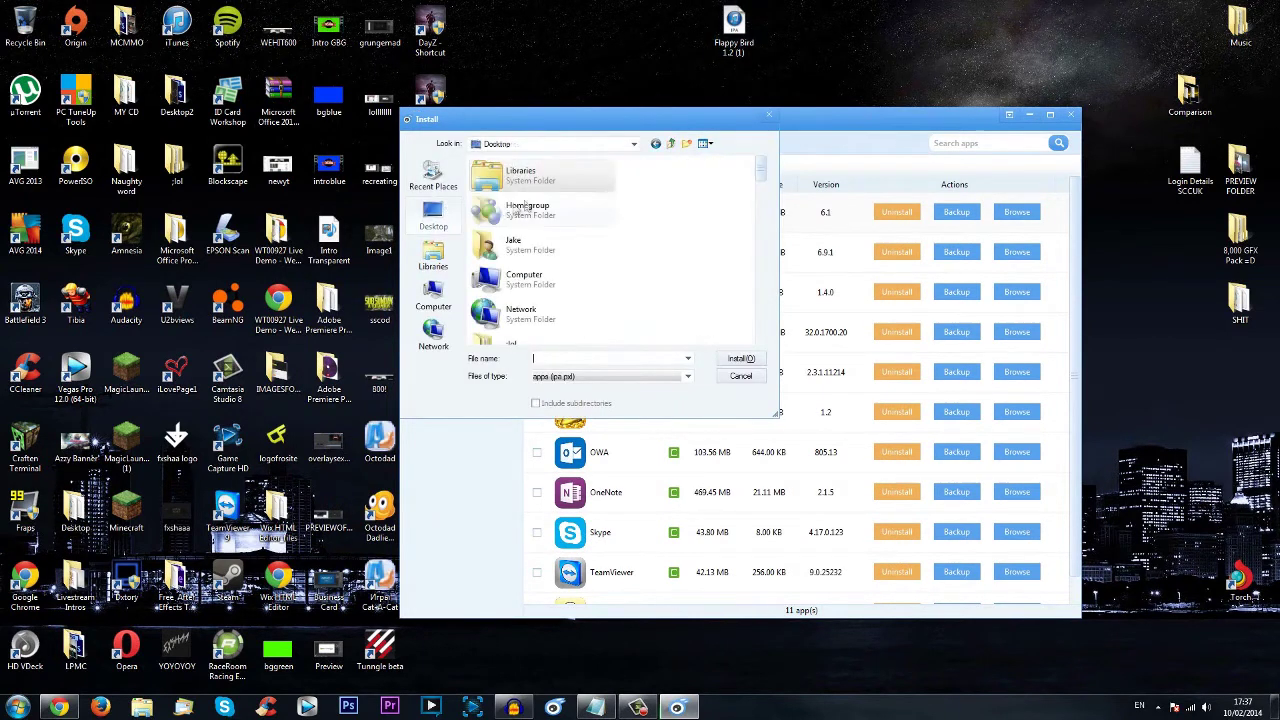
drag(760, 175, 764, 336)
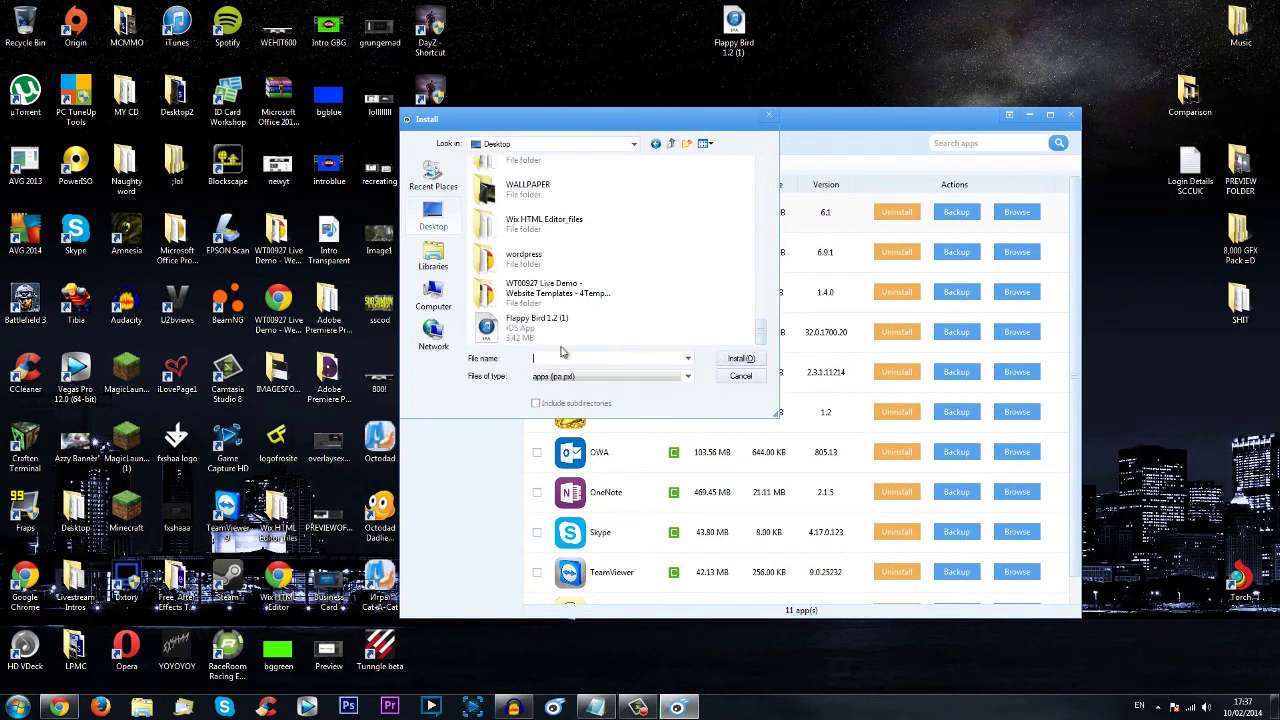
click(537, 325)
click(740, 359)
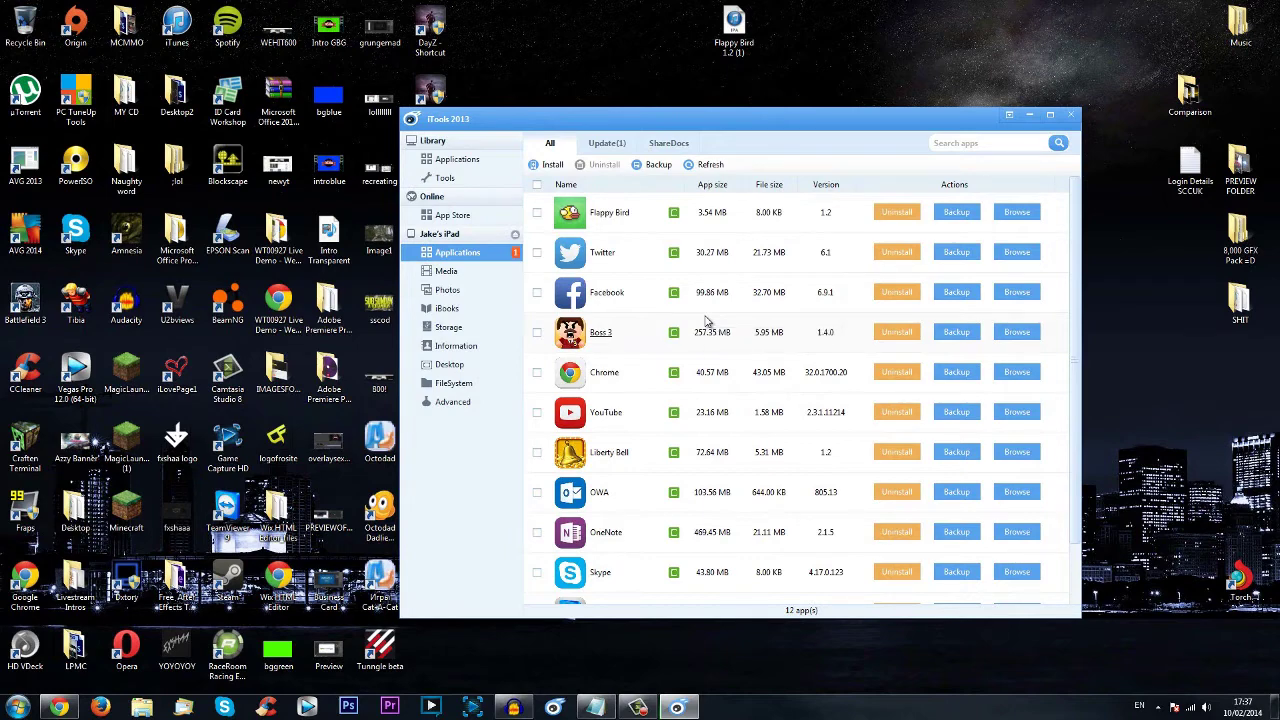
Step: Uninstall Flappy Bird from the iPad and confirm the removal
click(896, 212)
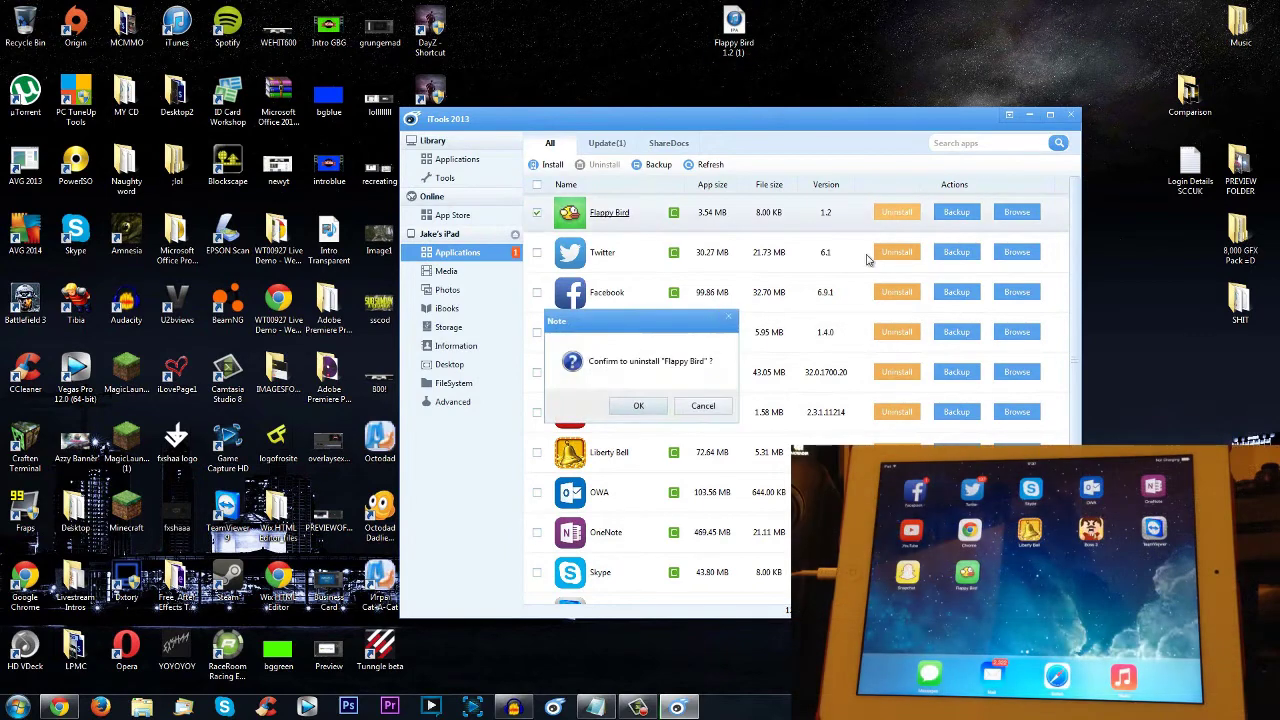
click(648, 407)
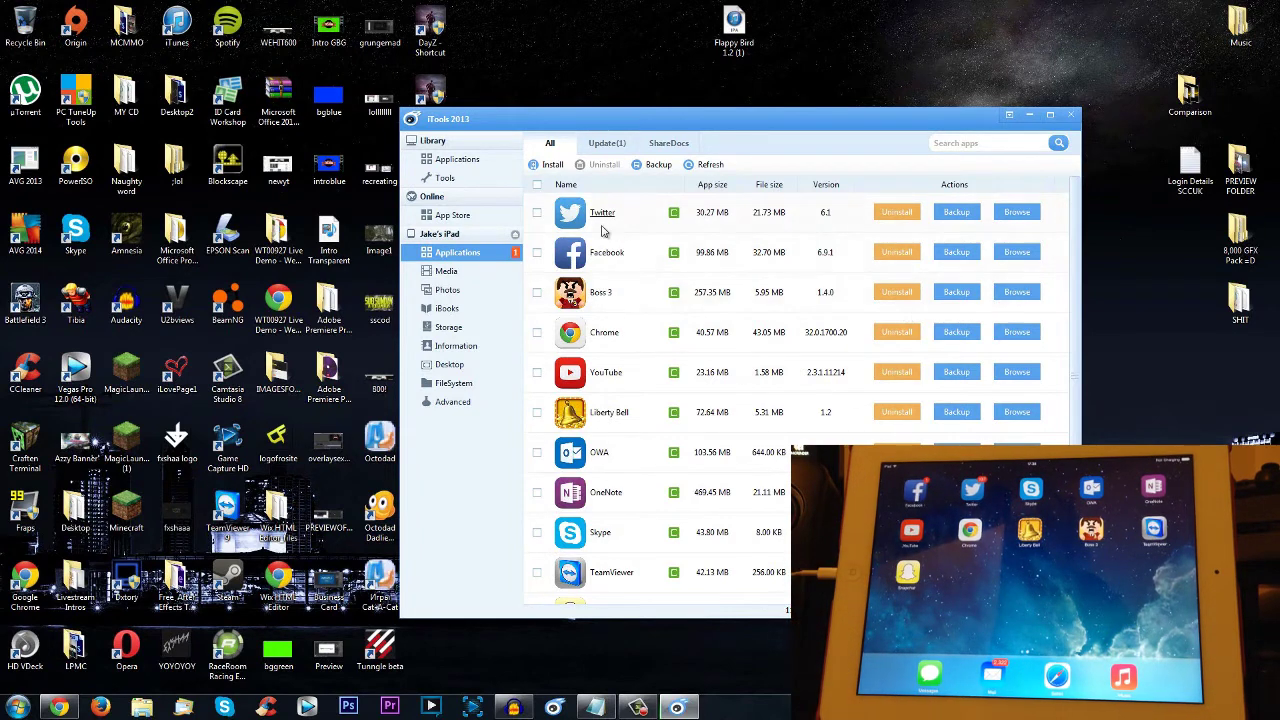
Step: Reinstall Flappy Bird on the iPad using the Flappy Bird 1.2 (1) file on the desktop
click(549, 165)
scroll(633, 232, down, 15)
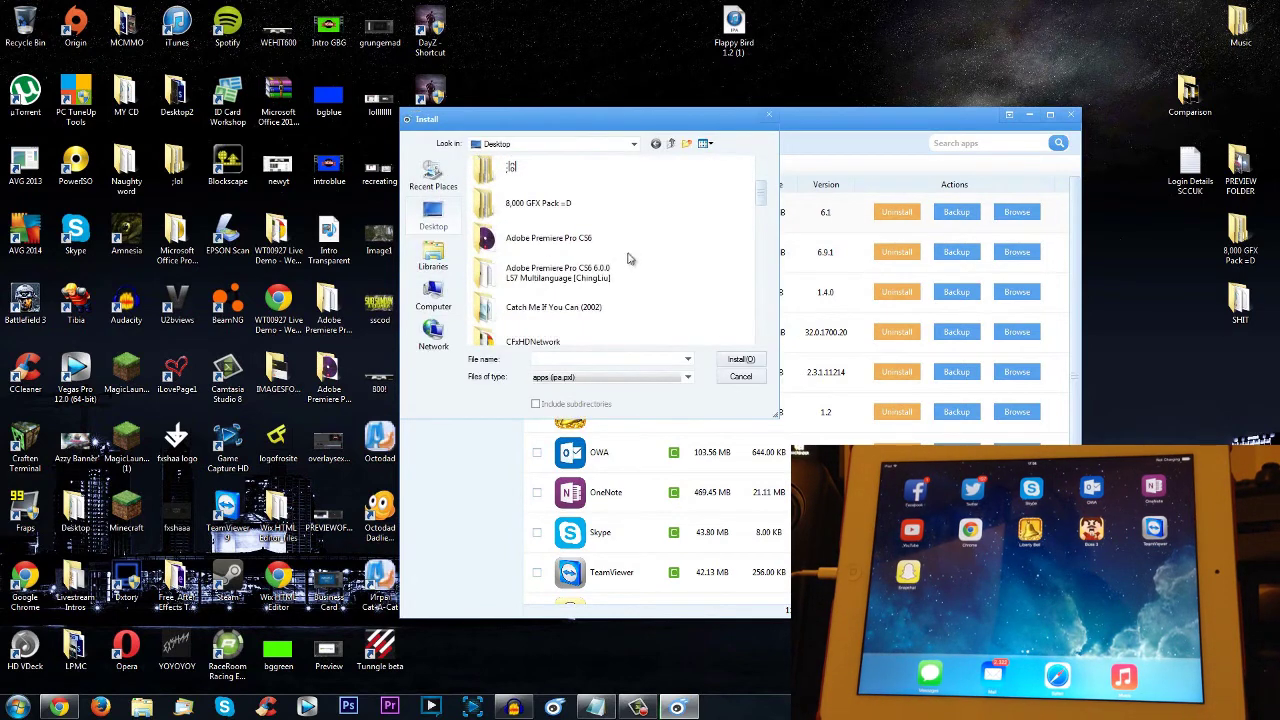
scroll(615, 313, down, 1)
click(565, 324)
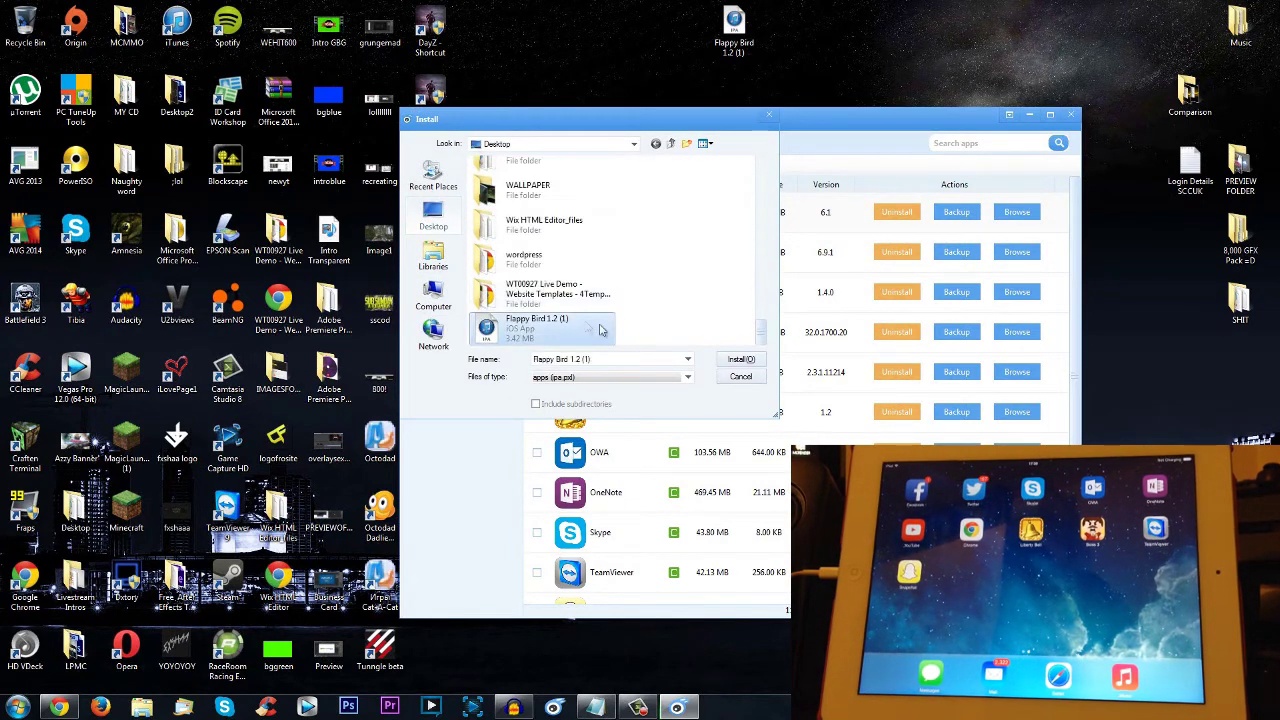
click(741, 359)
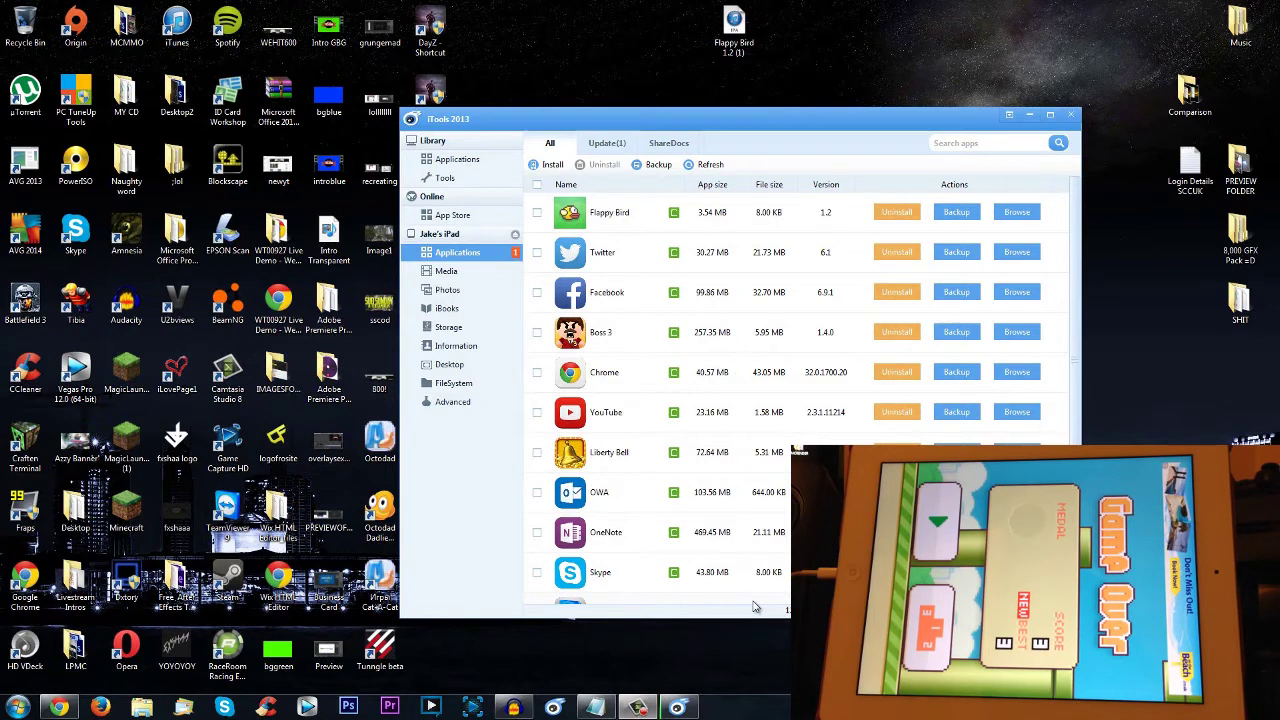
mouse_move(507, 710)
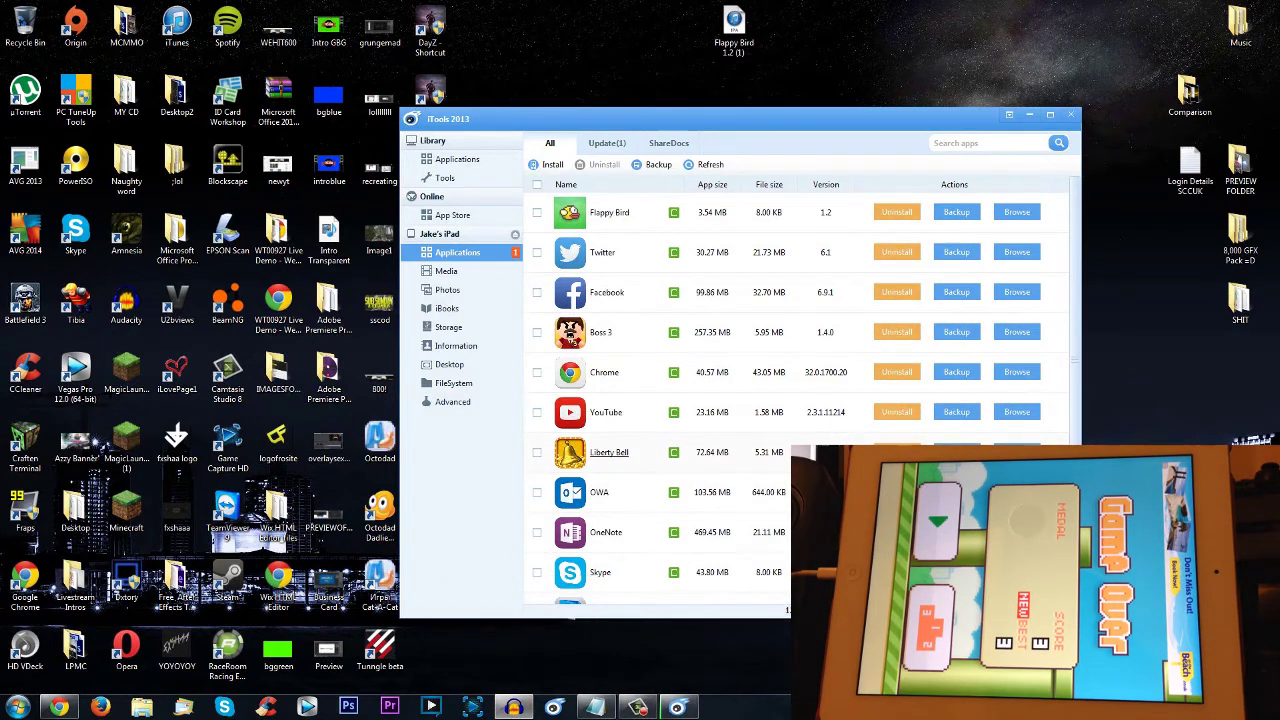